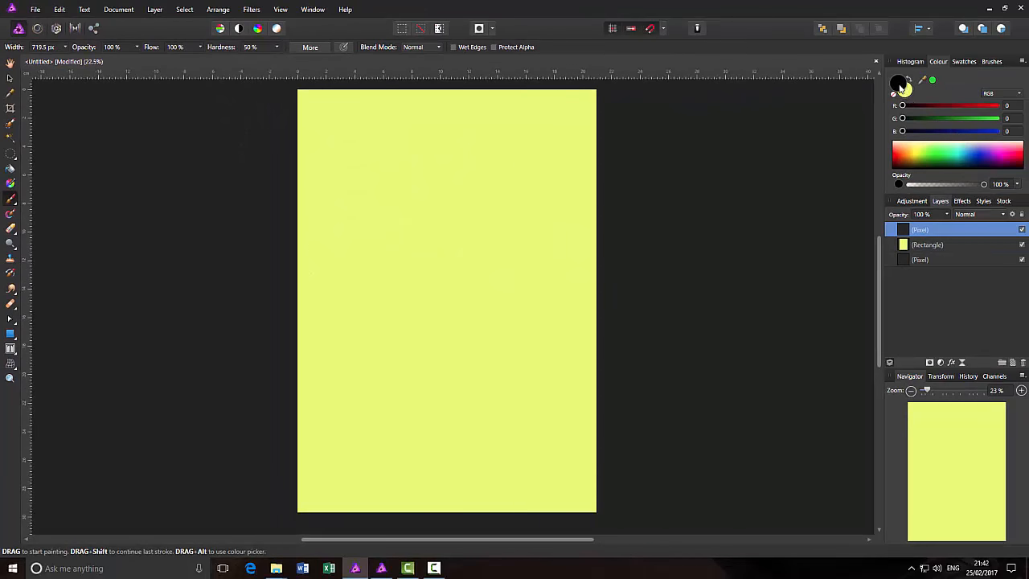
# - Paint a trial soft black dab near the middle of the yellow page
pyautogui.click(470, 243)
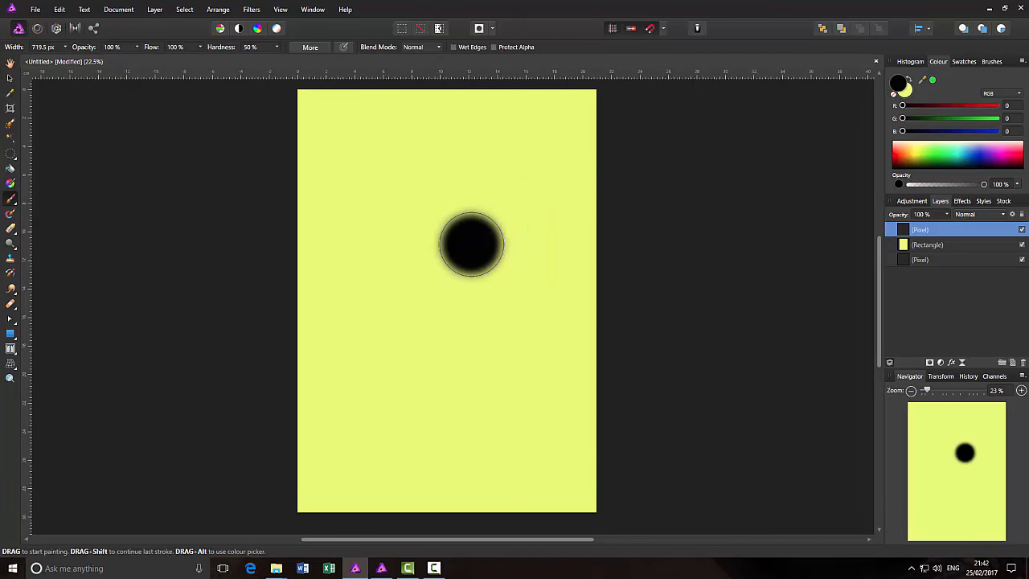
pyautogui.moveTo(468, 244); pyautogui.dragTo(447, 255)
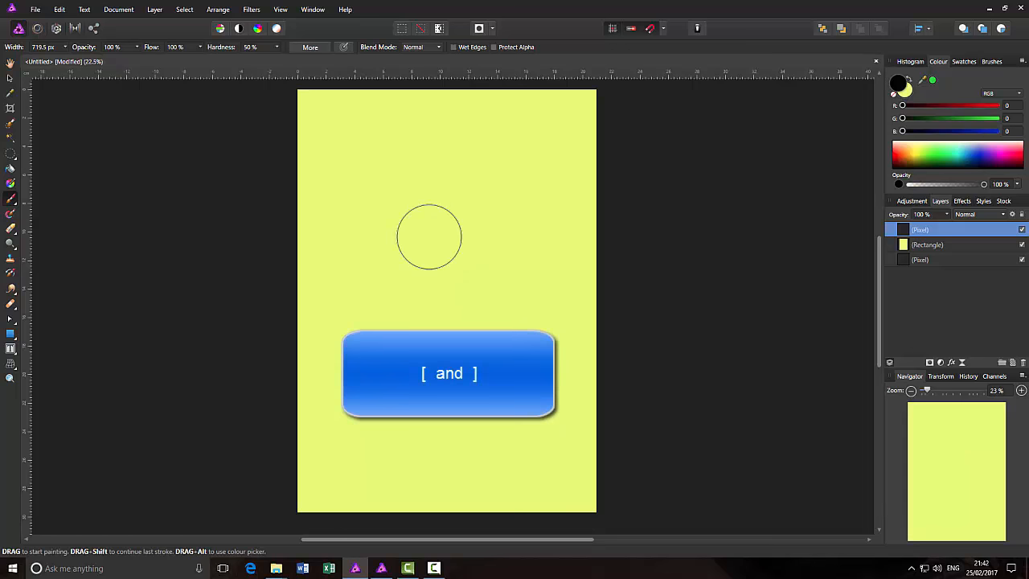
# - Enlarge the brush in increments until its tip spans most of the page width
pyautogui.press(']')
pyautogui.press(']')
pyautogui.press(']')
pyautogui.press(']')
pyautogui.press(']')
pyautogui.press(']')
pyautogui.press(']')
pyautogui.press(']')
# - Shrink the brush width in increments to about 337 px
pyautogui.press('[')
pyautogui.press('[')
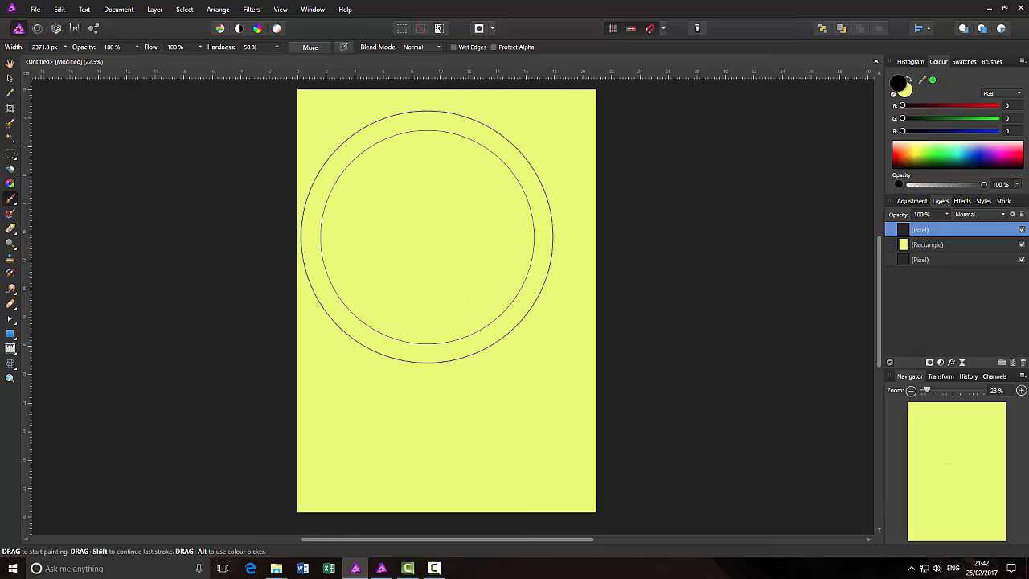
pyautogui.press('[')
pyautogui.press('[')
pyautogui.press('[')
pyautogui.press('[')
pyautogui.press('[')
pyautogui.press('[')
pyautogui.press('[')
pyautogui.press('[')
pyautogui.press('[')
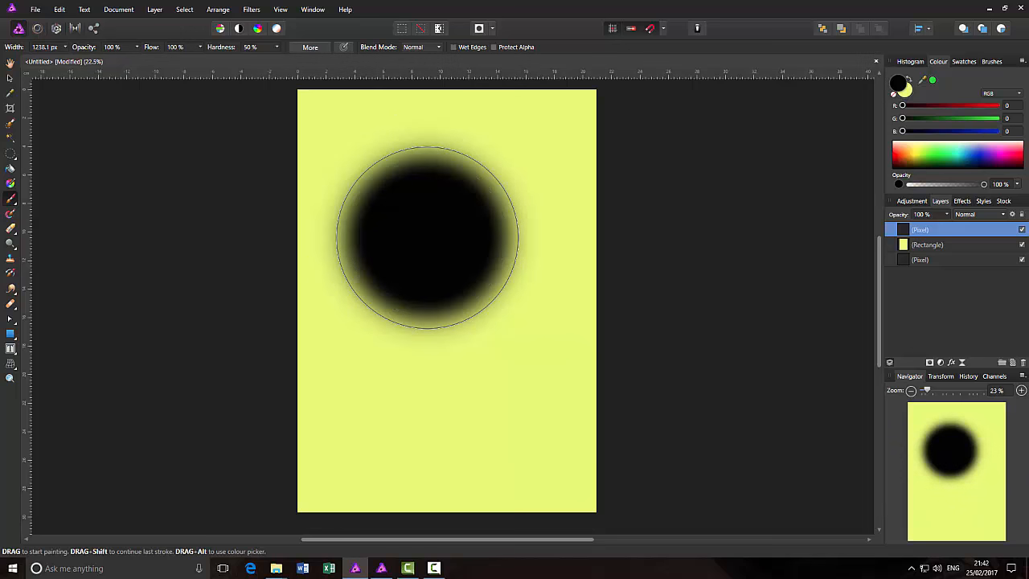
pyautogui.press('[')
pyautogui.press('[')
pyautogui.press('[')
pyautogui.press('[')
pyautogui.press('[')
pyautogui.press('[')
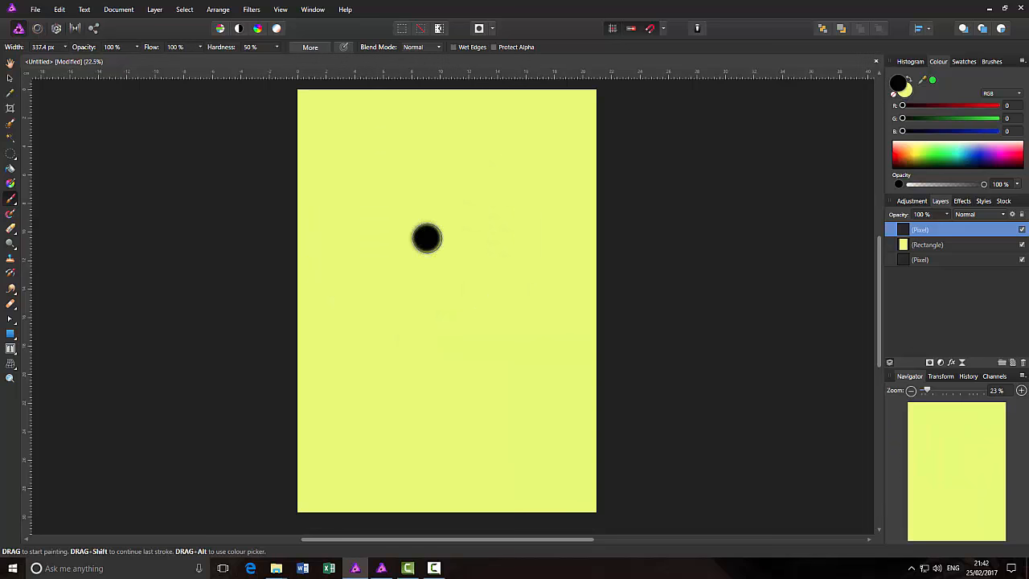
# - Enlarge the brush width to about 1165 px and try a soft black dab in the middle of the page
pyautogui.press(']')
pyautogui.press(']')
pyautogui.press(']')
pyautogui.press(']')
pyautogui.press(']')
pyautogui.press(']')
pyautogui.press(']')
pyautogui.press(']')
pyautogui.press(']')
pyautogui.press(']')
pyautogui.press(']')
pyautogui.moveTo(461, 257)
pyautogui.mouseDown()
pyautogui.moveTo(443, 277)
pyautogui.moveTo(440, 319)
pyautogui.mouseUp()
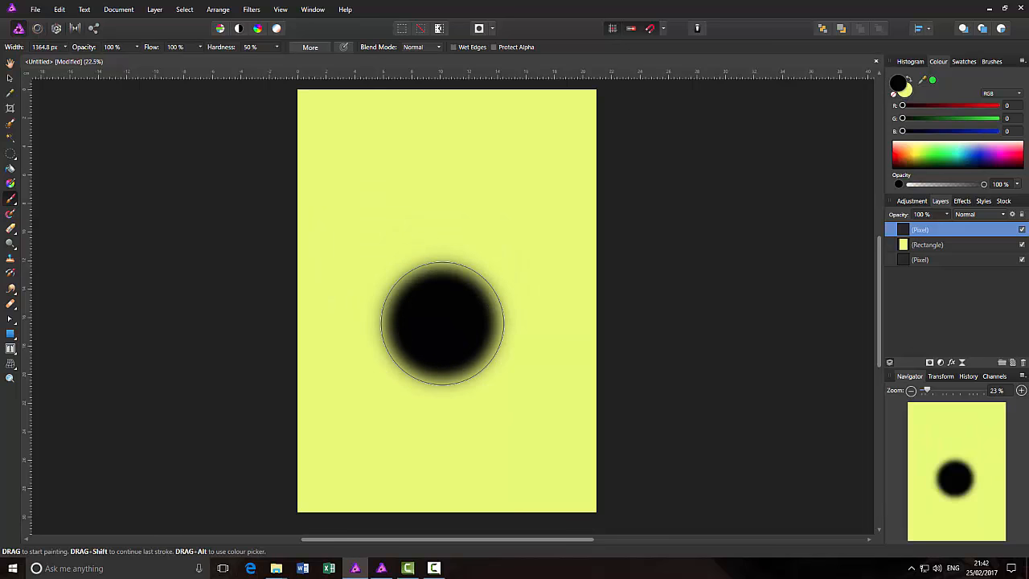
# - Enlarge the brush width to about 3157 px and reduce it again to about 2281 px
pyautogui.press(']')
pyautogui.press(']')
pyautogui.press(']')
pyautogui.press(']')
pyautogui.press(']')
pyautogui.hotkey('ctrl', 'z')
pyautogui.press(']')
pyautogui.press(']')
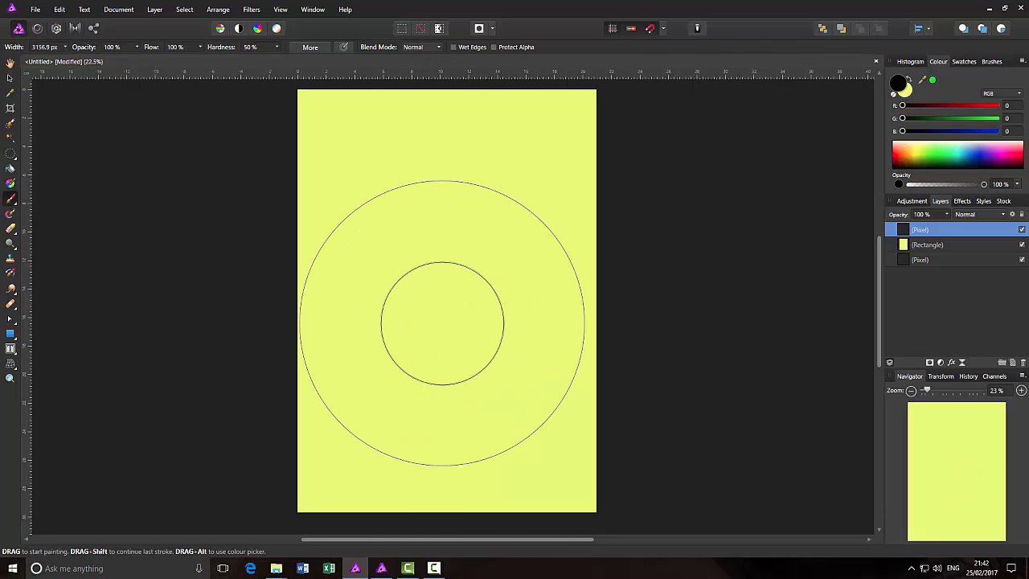
pyautogui.press('[')
pyautogui.press('[')
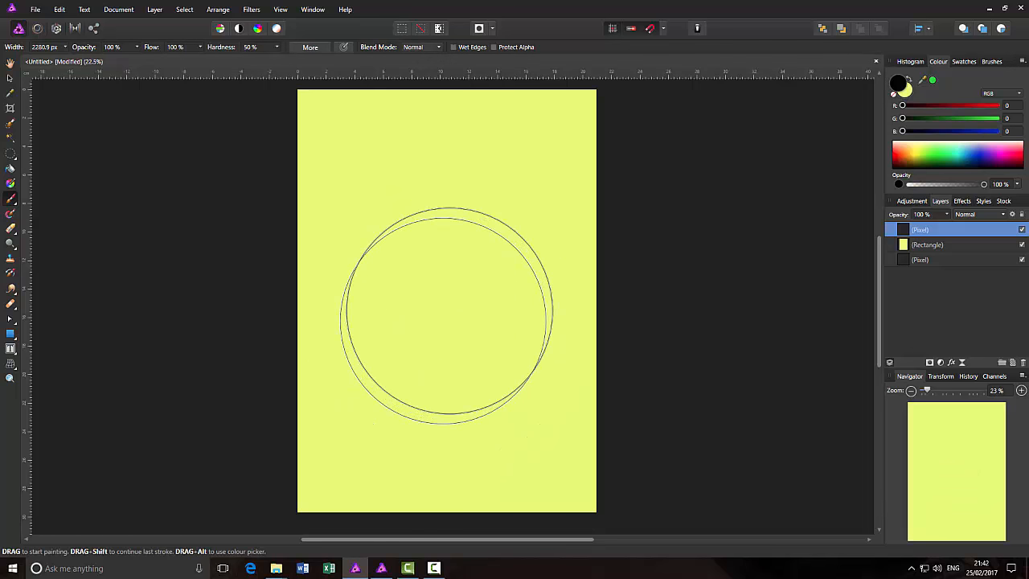
# - Set the brush width to 126 px, testing it with a single black dab that is undone
pyautogui.click(65, 48)
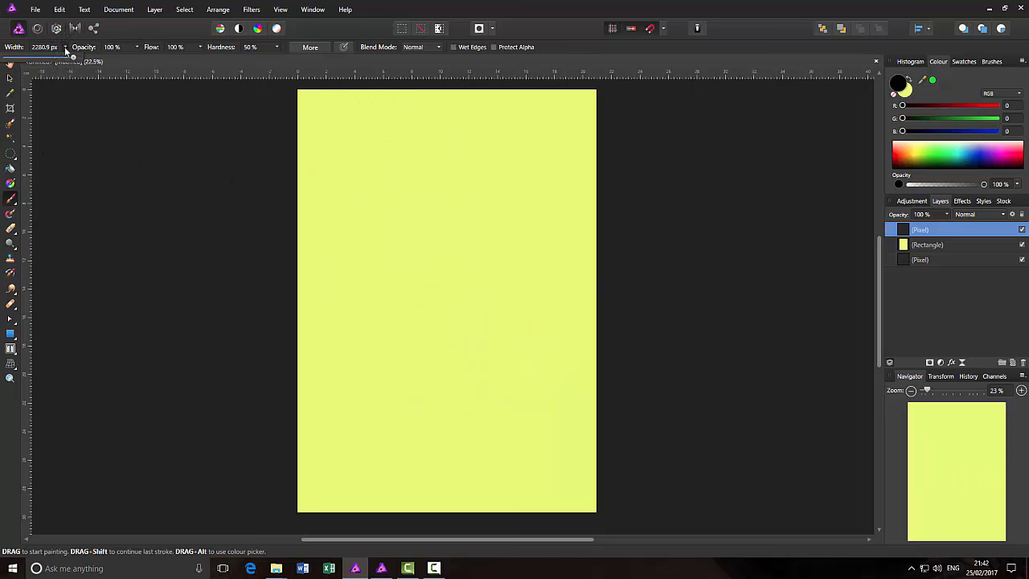
pyautogui.moveTo(71, 58); pyautogui.dragTo(44, 63)
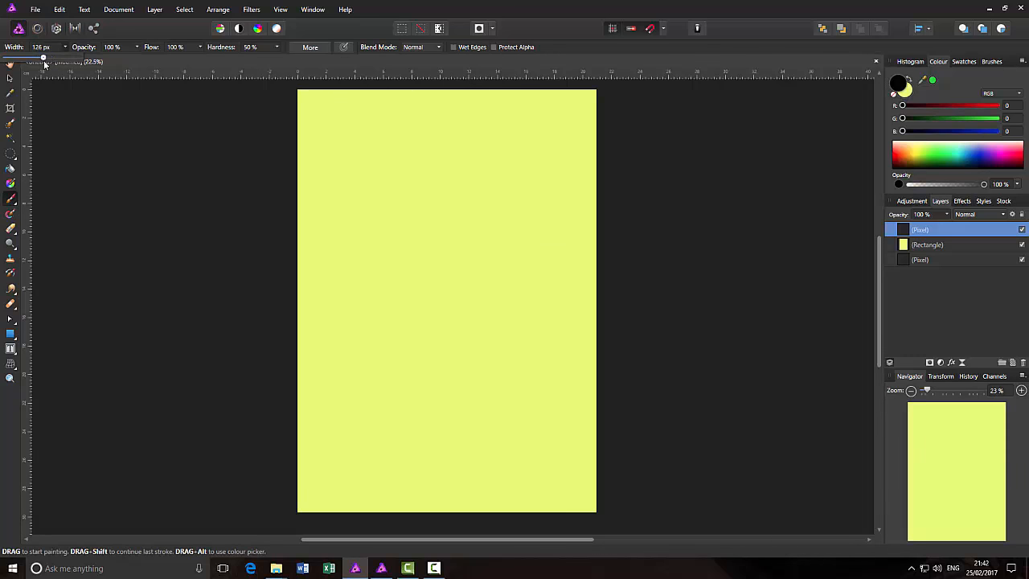
pyautogui.click(373, 211)
pyautogui.hotkey('ctrl', 'z')
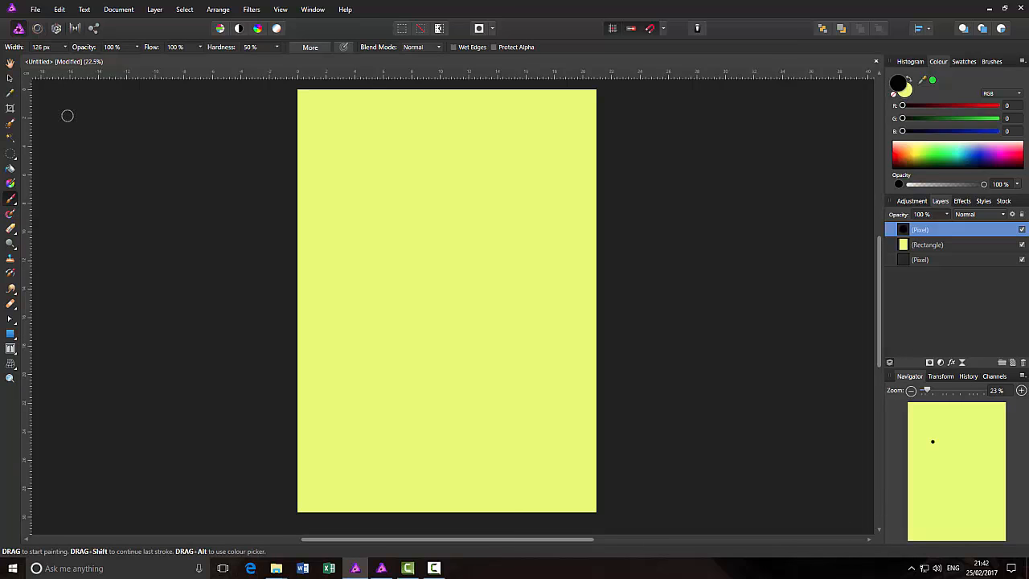
# - Set the brush width to exactly 720 px
pyautogui.click(65, 48)
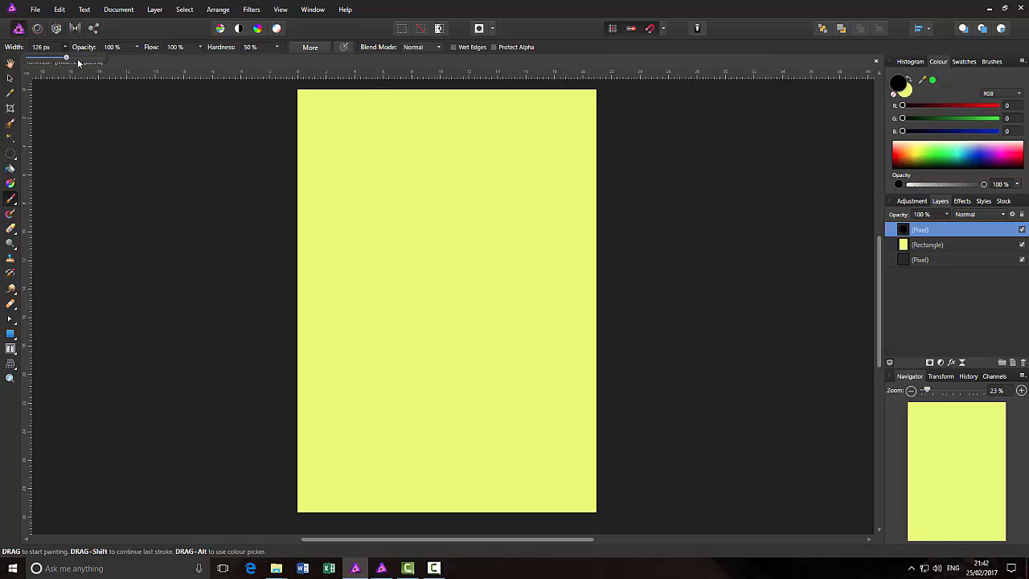
pyautogui.click(41, 48)
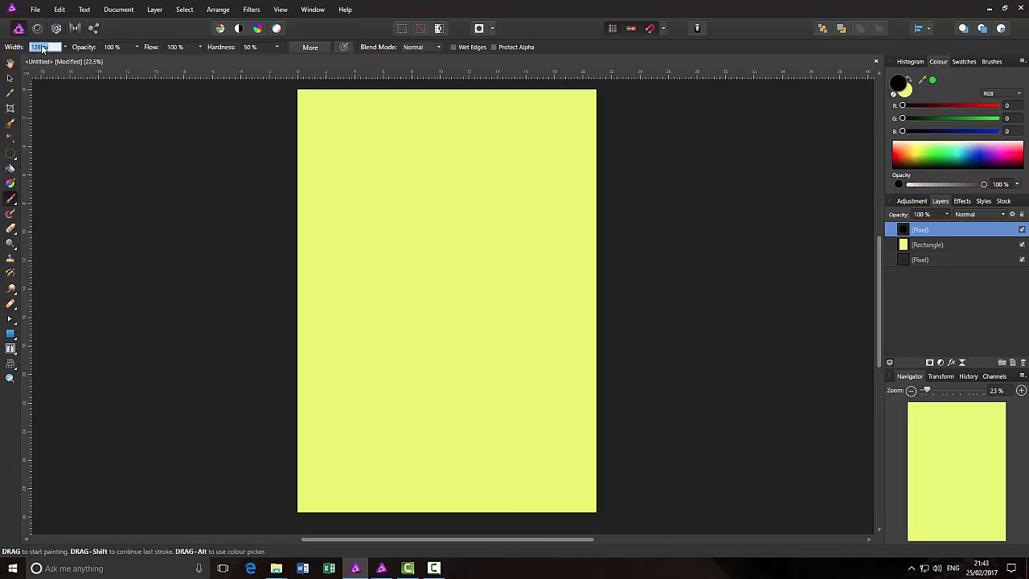
pyautogui.write('72')
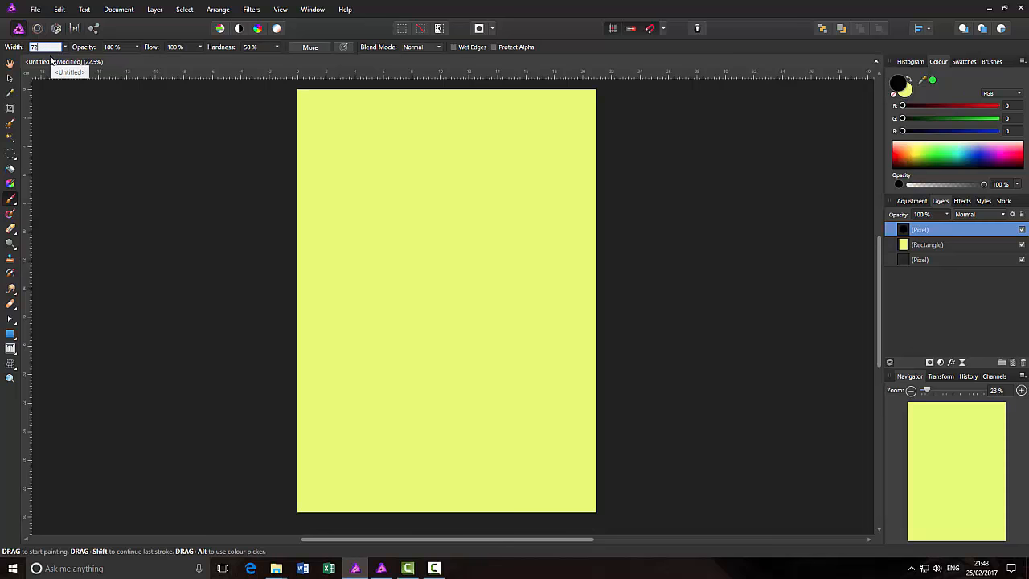
pyautogui.write('0')
pyautogui.press('Return')
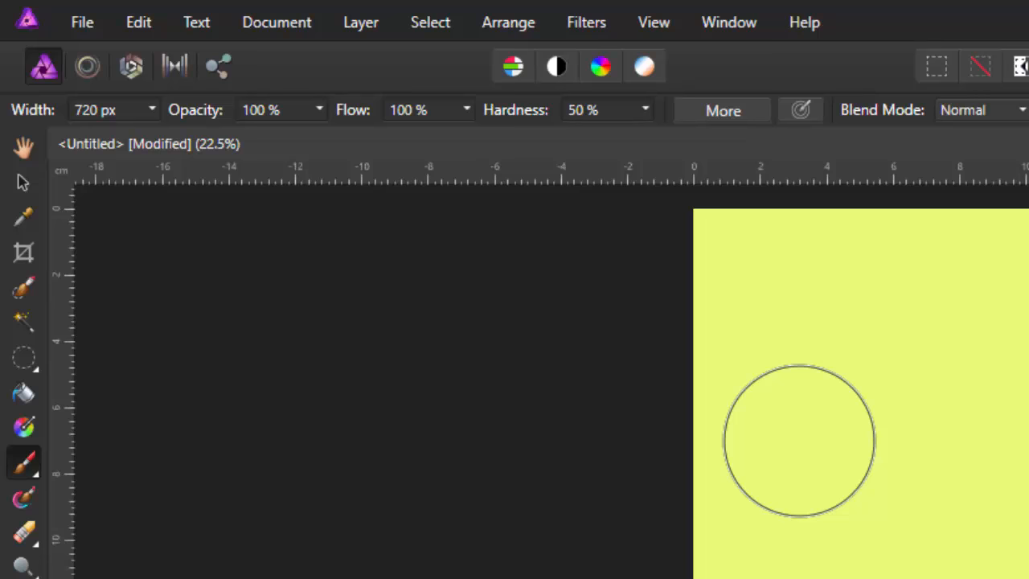
# - Step the brush opacity through 10 % increments from 10 % up to 100 %
pyautogui.press('1')
pyautogui.click(800, 441)
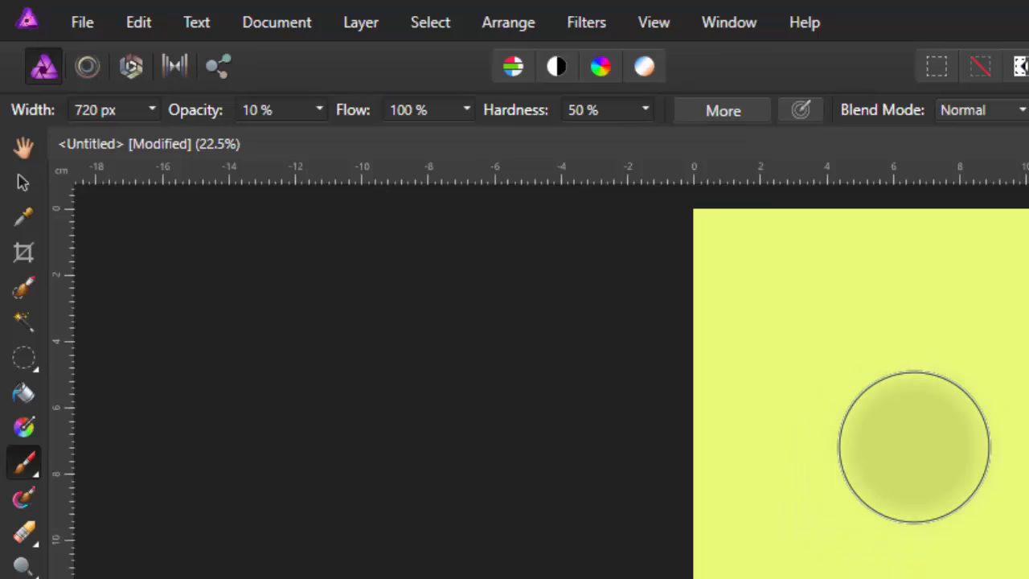
pyautogui.press('2')
pyautogui.press('3')
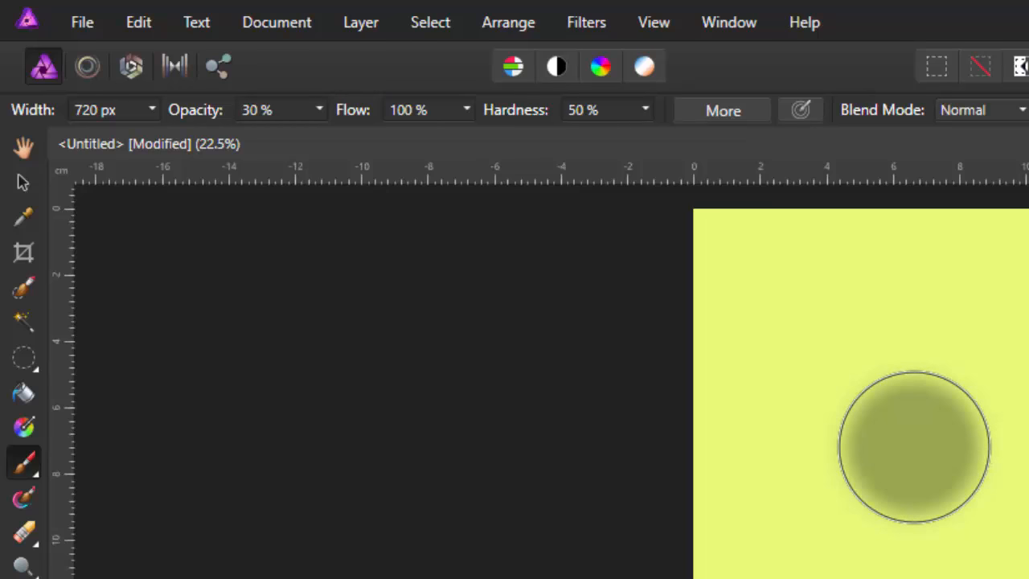
pyautogui.press('4')
pyautogui.press('5')
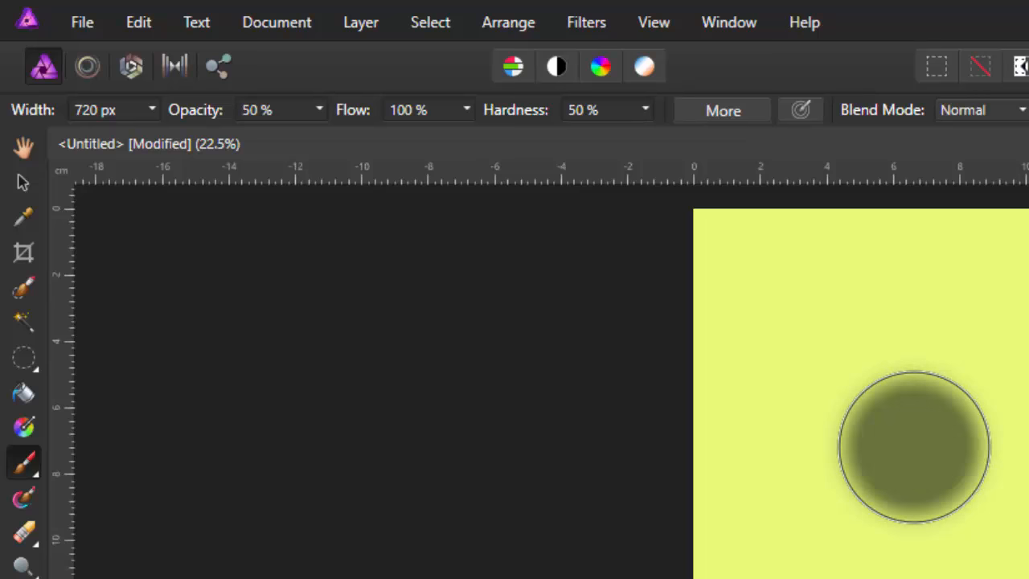
pyautogui.press('6')
pyautogui.press('7')
pyautogui.press('8')
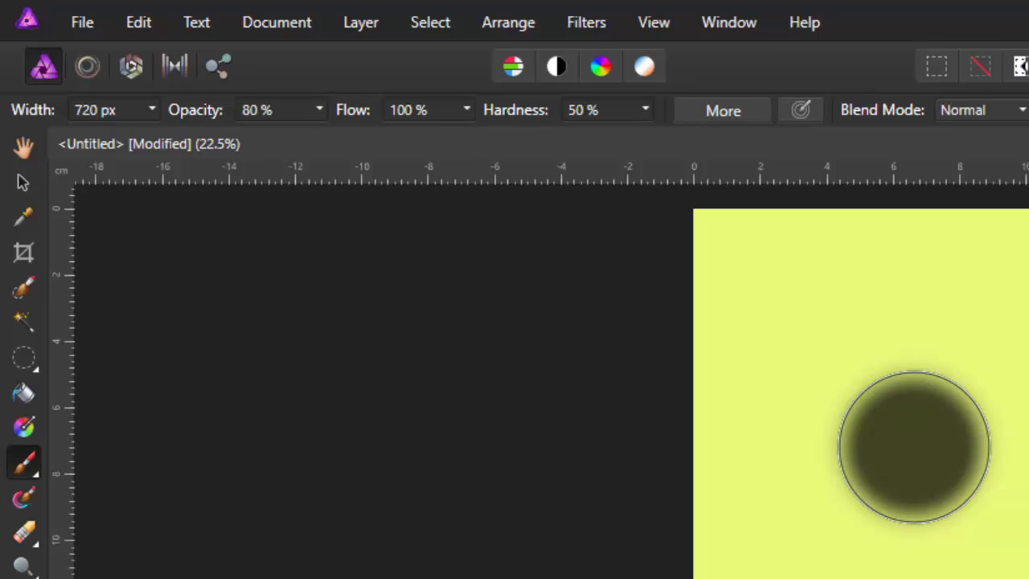
pyautogui.press('9')
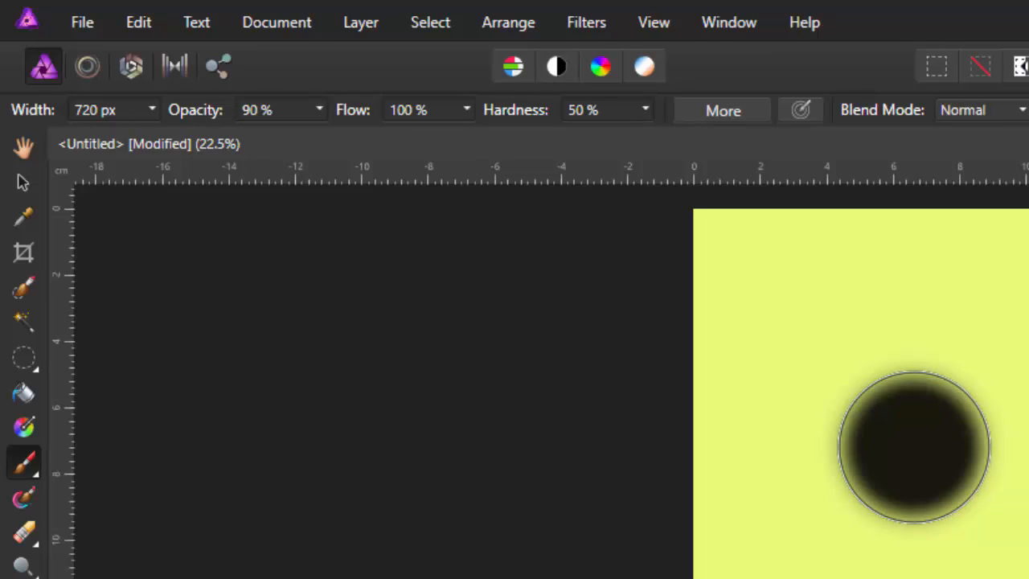
pyautogui.press('0')
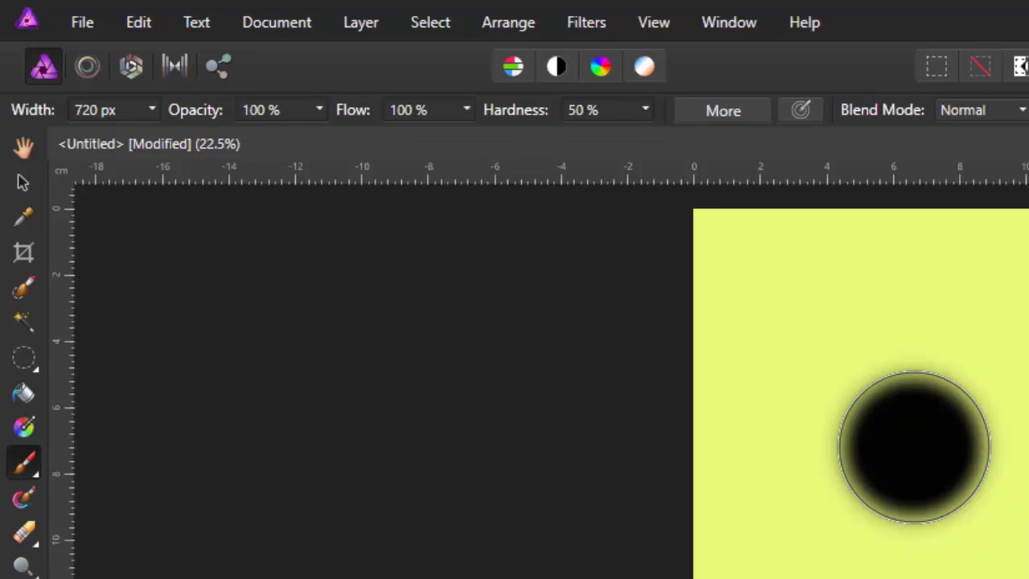
# - Try brush opacities of 78 % and 33 % and return the opacity to 100 %
pyautogui.press('7')
pyautogui.press('8')
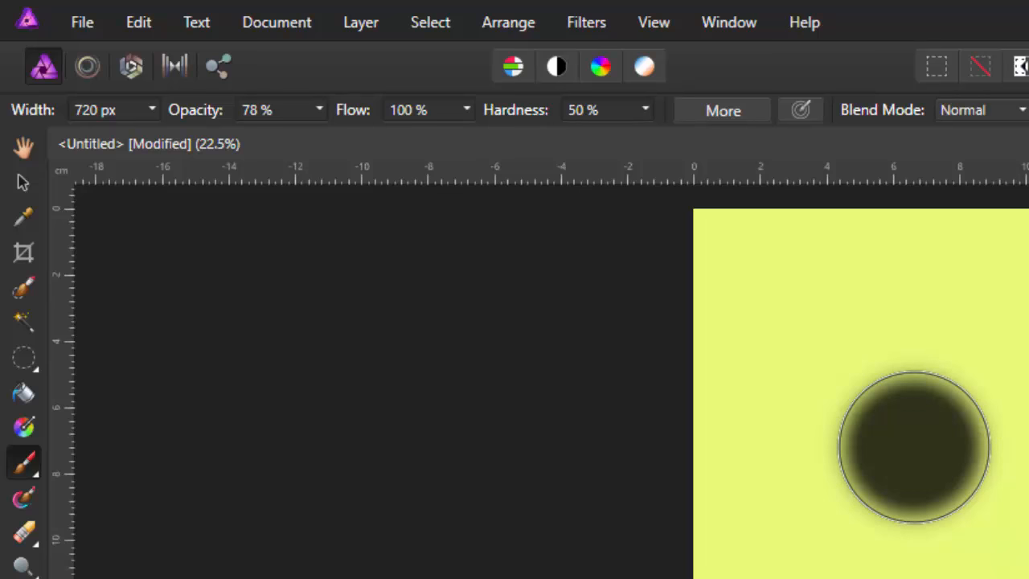
pyautogui.press('3')
pyautogui.press('3')
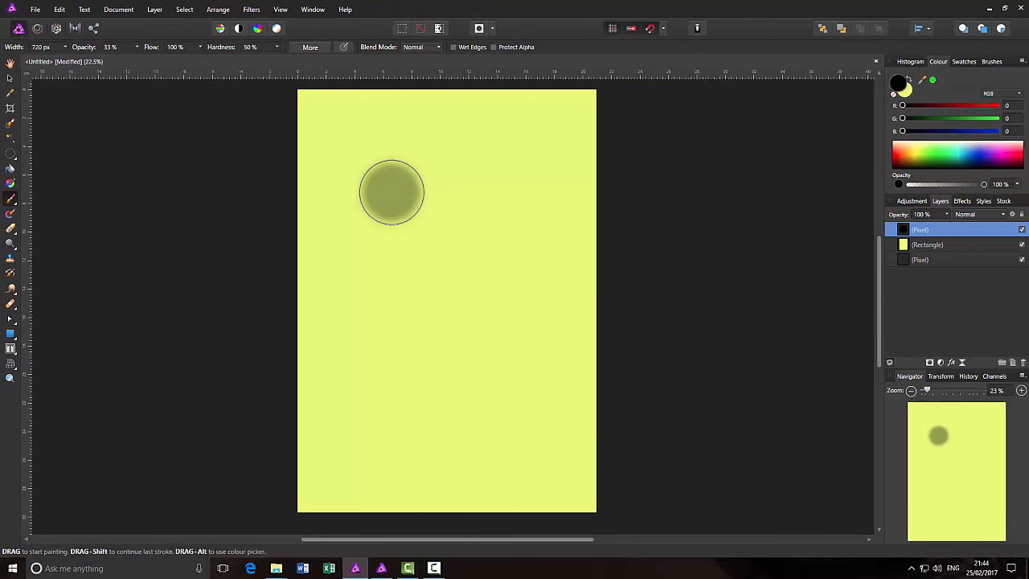
pyautogui.hotkey('ctrl', 'z')
pyautogui.press('0')
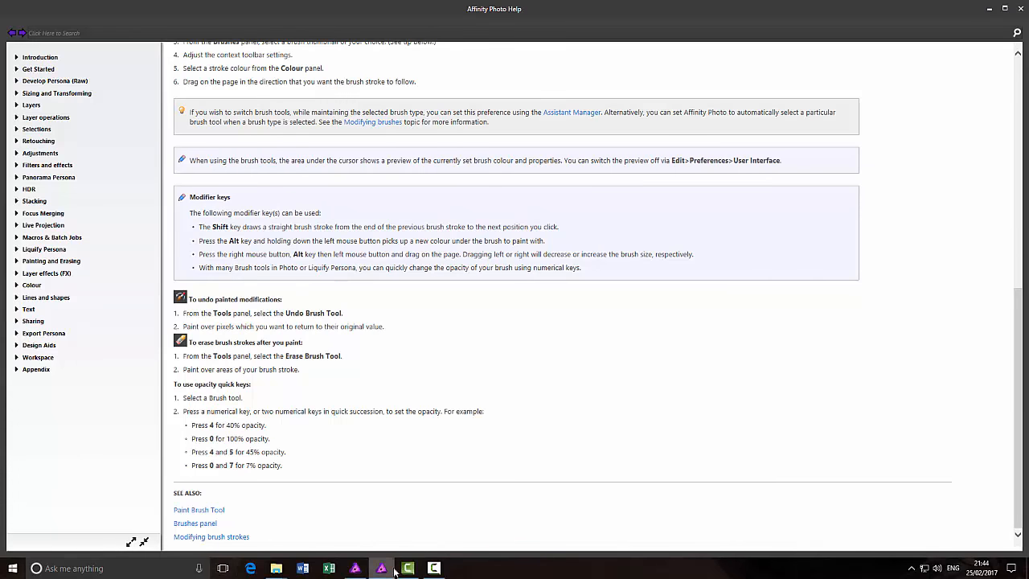
# - Switch to the document and back to Affinity Photo Help to read the brush modifier keys
pyautogui.click(355, 568)
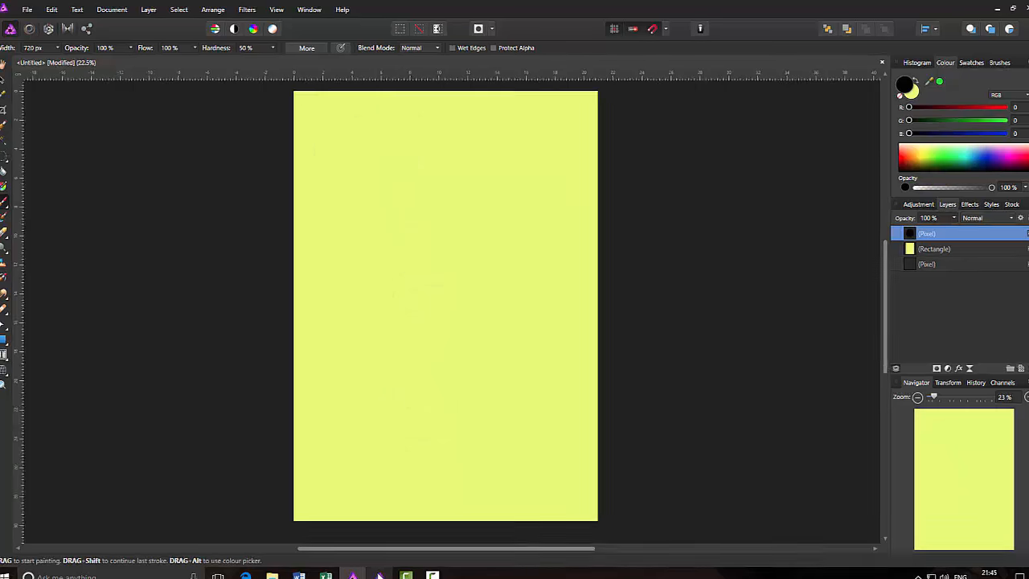
pyautogui.click(379, 576)
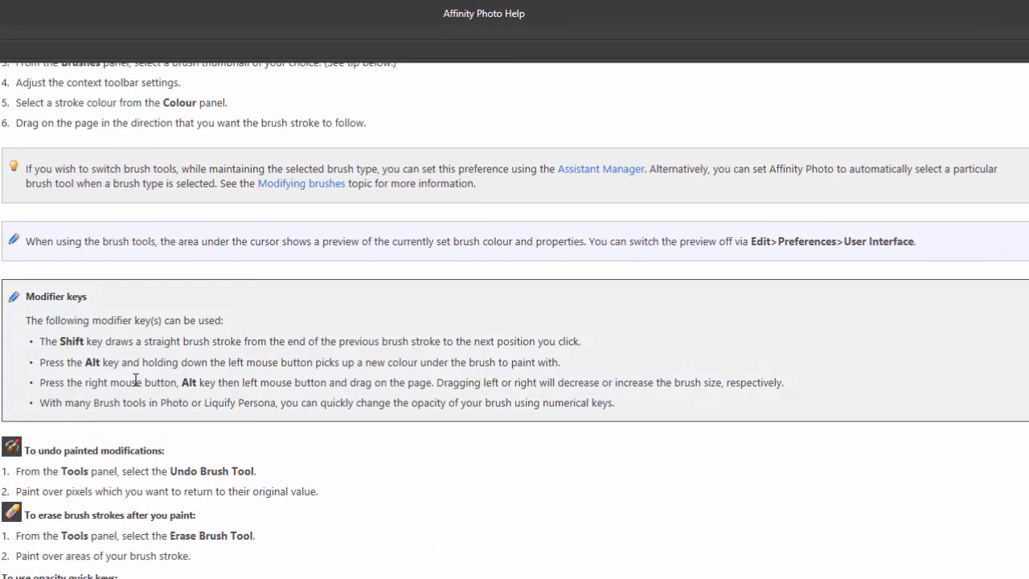
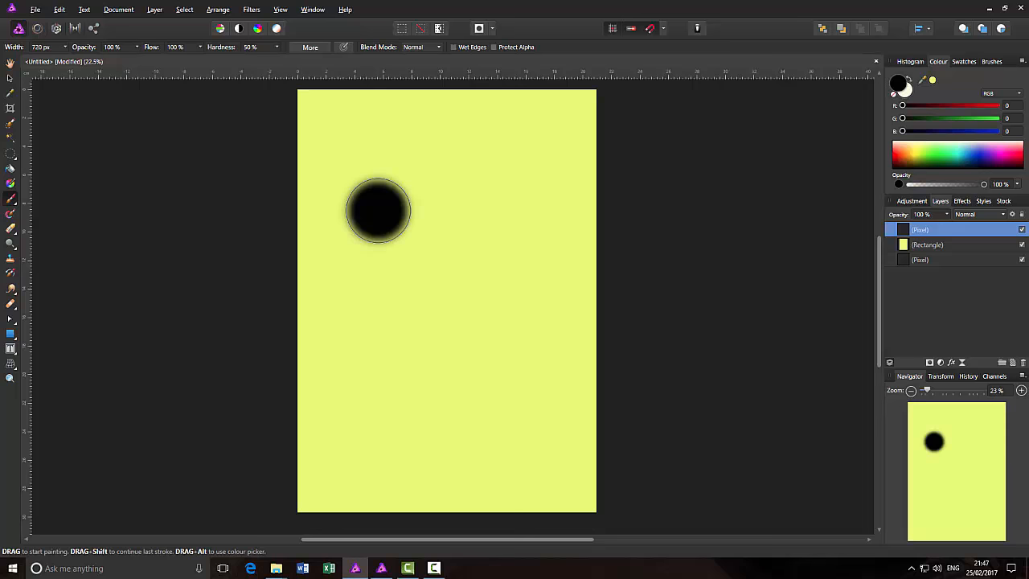
# - Undo the last brush mark and resize the brush on the canvas to about 1248 px wide with about 54 % hardness
pyautogui.hotkey('ctrl', 'z')
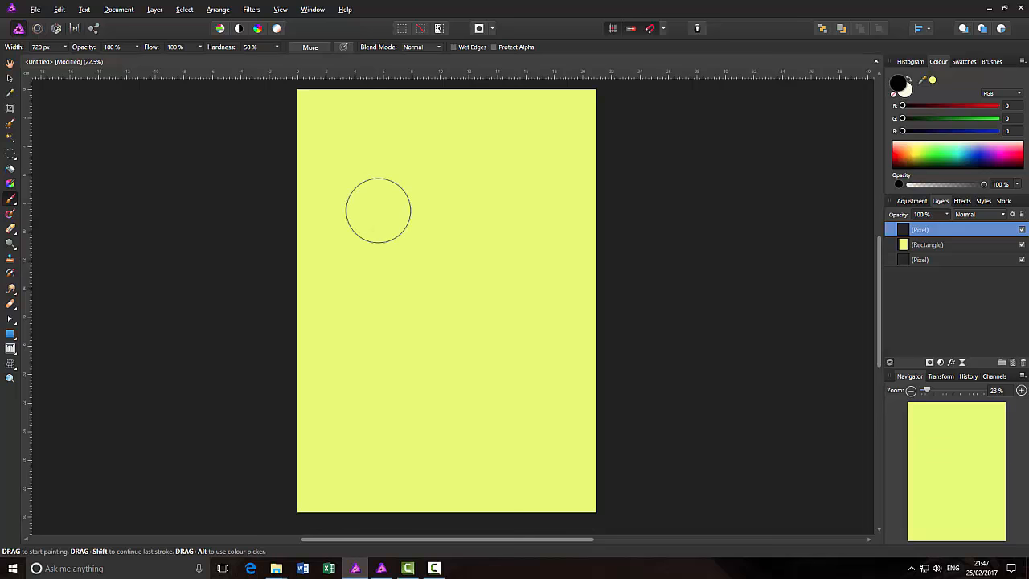
pyautogui.moveTo(378, 210)
pyautogui.mouseDown()
pyautogui.moveTo(415, 226)
pyautogui.moveTo(488, 226)
pyautogui.moveTo(445, 226)
pyautogui.mouseUp()
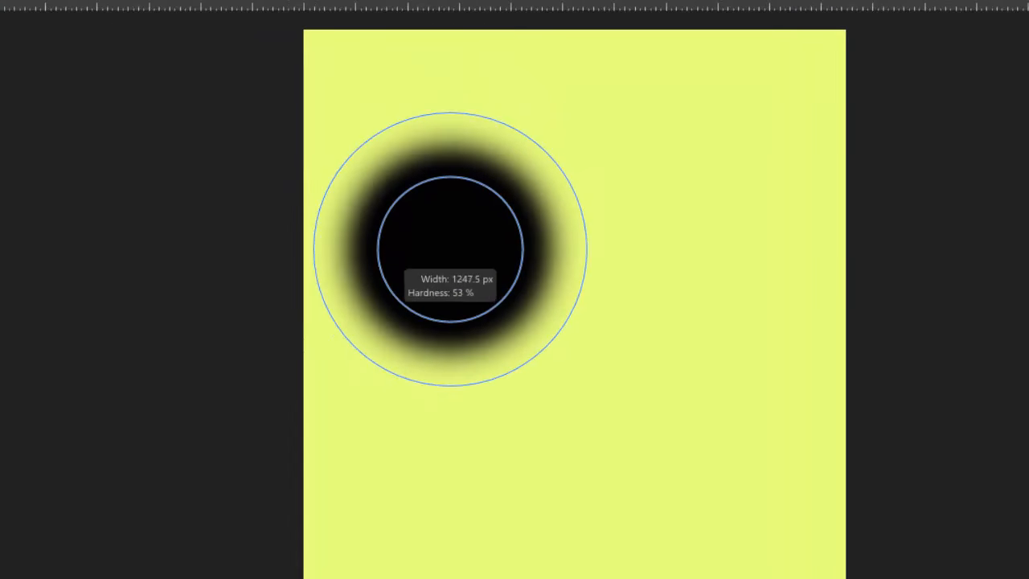
# - Reset the brush width to 720 px
pyautogui.click(45, 48)
pyautogui.write('72')
pyautogui.write('0')
pyautogui.press('Return')
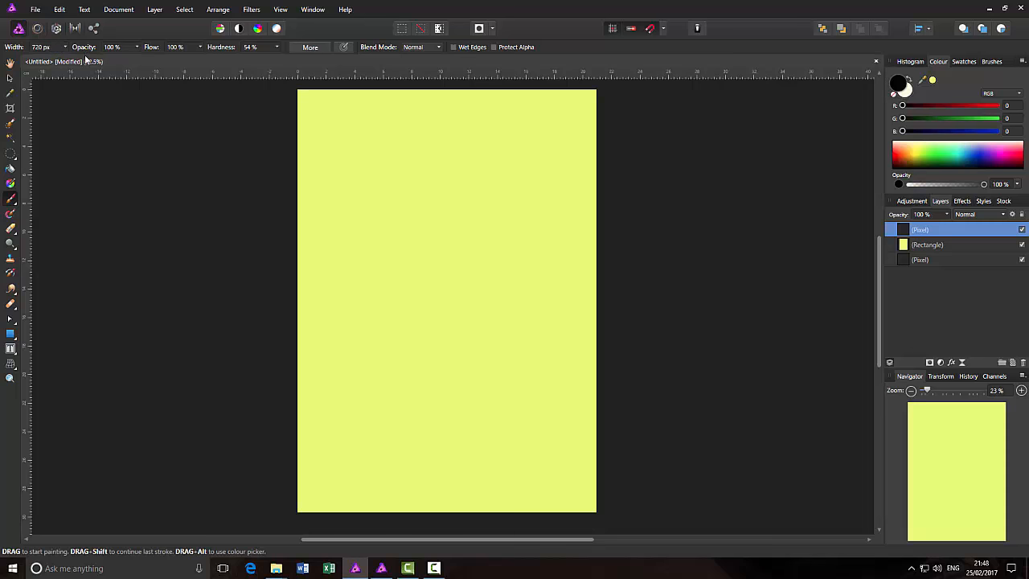
# - Adjust the brush hardness for a crisp edge and paint a black dab in the page's upper-left corner
pyautogui.click(278, 48)
pyautogui.moveTo(311, 60); pyautogui.dragTo(294, 58)
pyautogui.click(344, 136)
# - Set the brush hardness to 75 % and paint a second black dab diagonally below the first
pyautogui.click(277, 47)
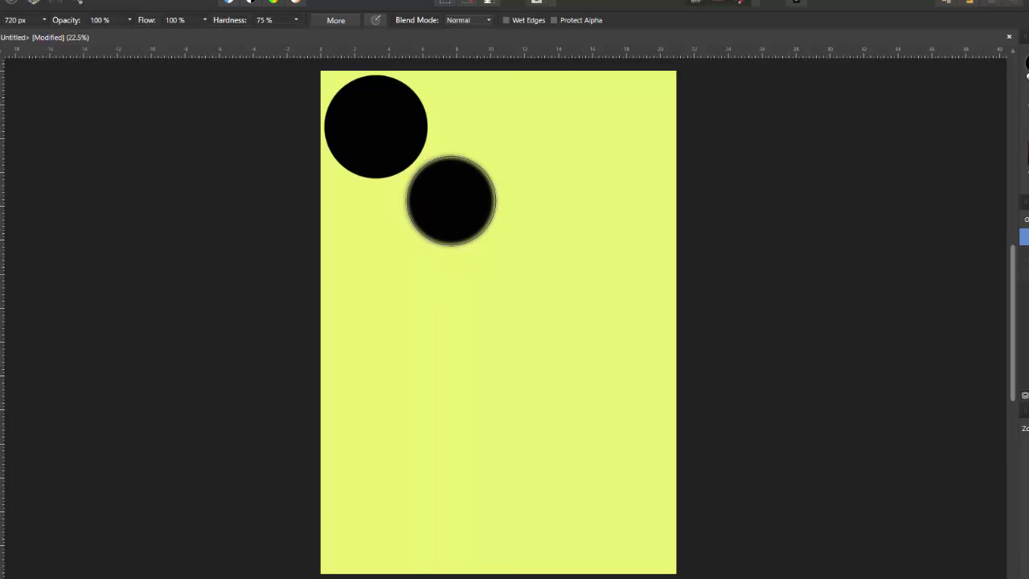
pyautogui.click(449, 198)
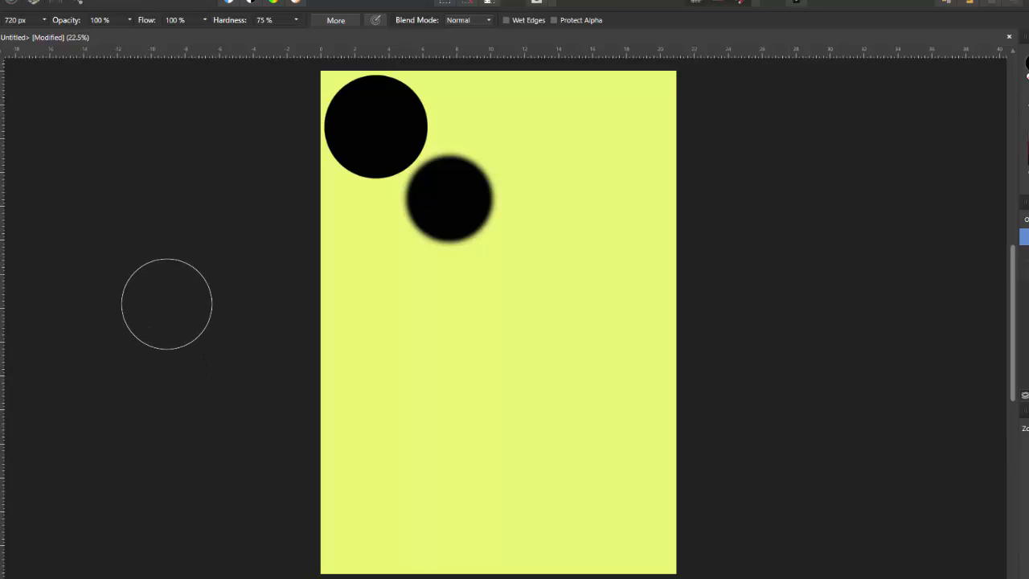
pyautogui.moveTo(168, 303)
pyautogui.mouseDown()
pyautogui.moveTo(356, 356)
pyautogui.moveTo(493, 358)
pyautogui.moveTo(436, 406)
pyautogui.mouseUp()
pyautogui.hotkey('ctrl', 'z')
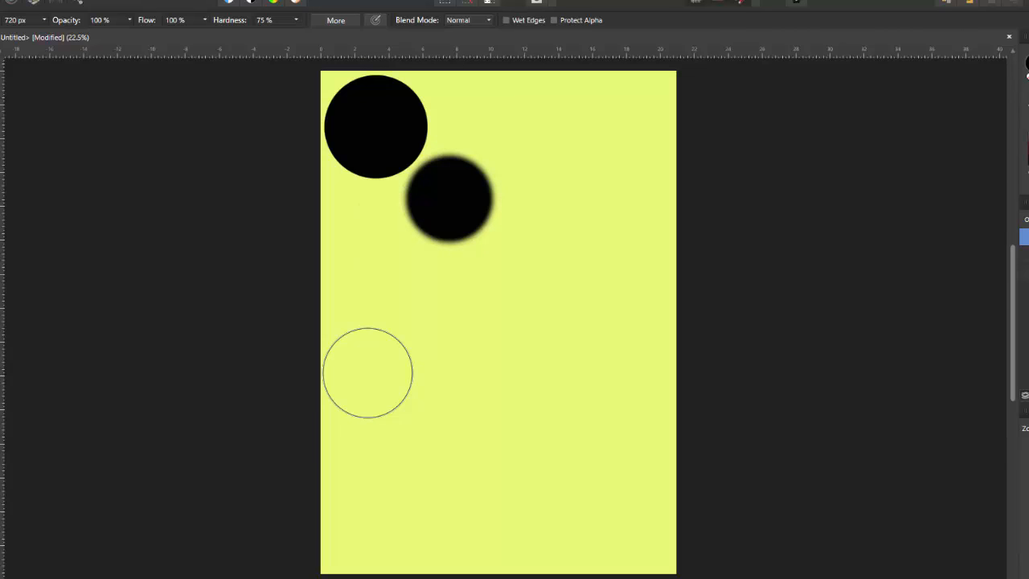
# - Set the brush hardness to 50 %
pyautogui.click(296, 19)
pyautogui.moveTo(302, 33); pyautogui.dragTo(275, 33)
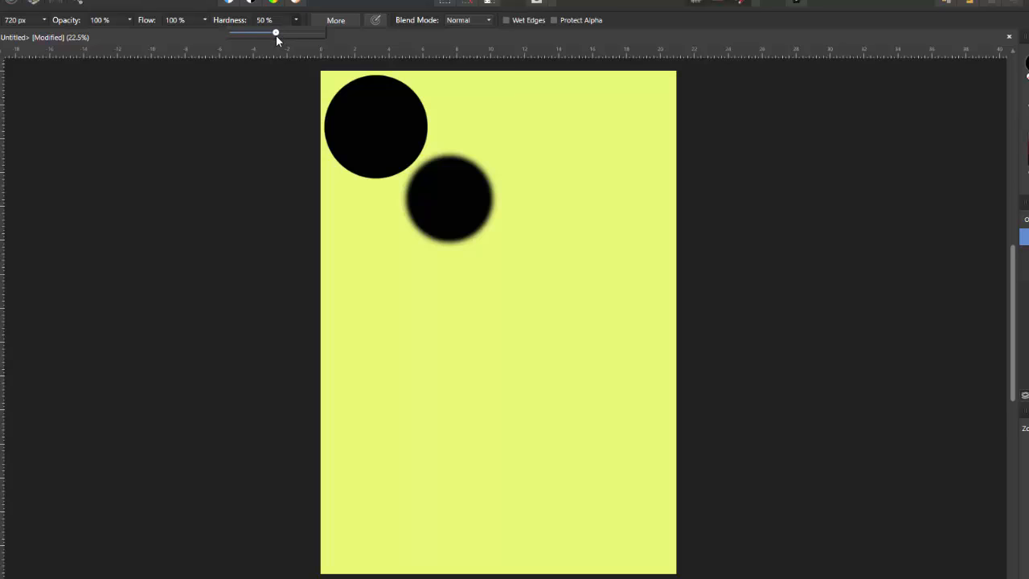
pyautogui.click(242, 350)
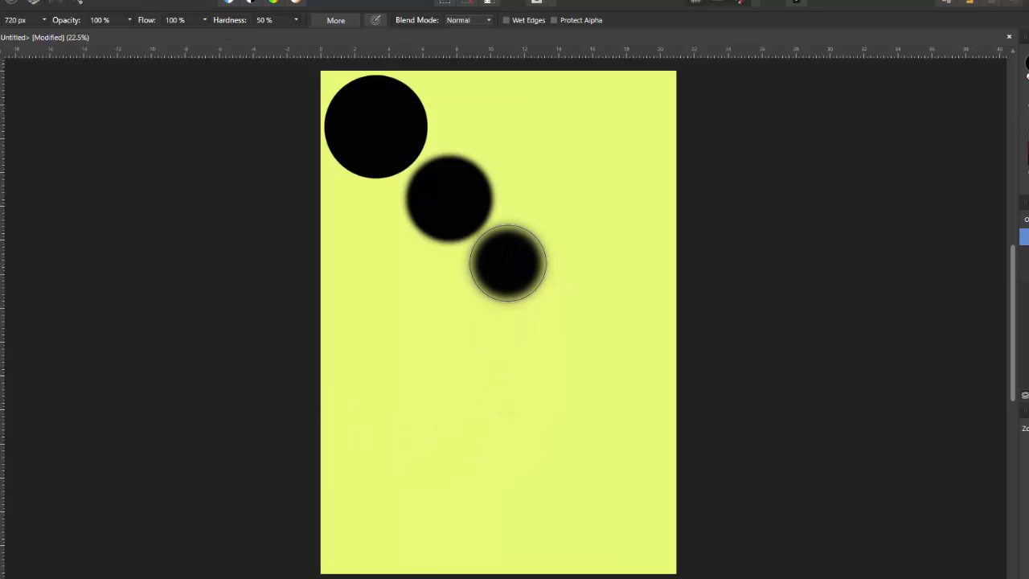
# - Paint a third black dab diagonally below the second, and a fourth diagonally below that with the brush hardness set to 25 %
pyautogui.click(507, 262)
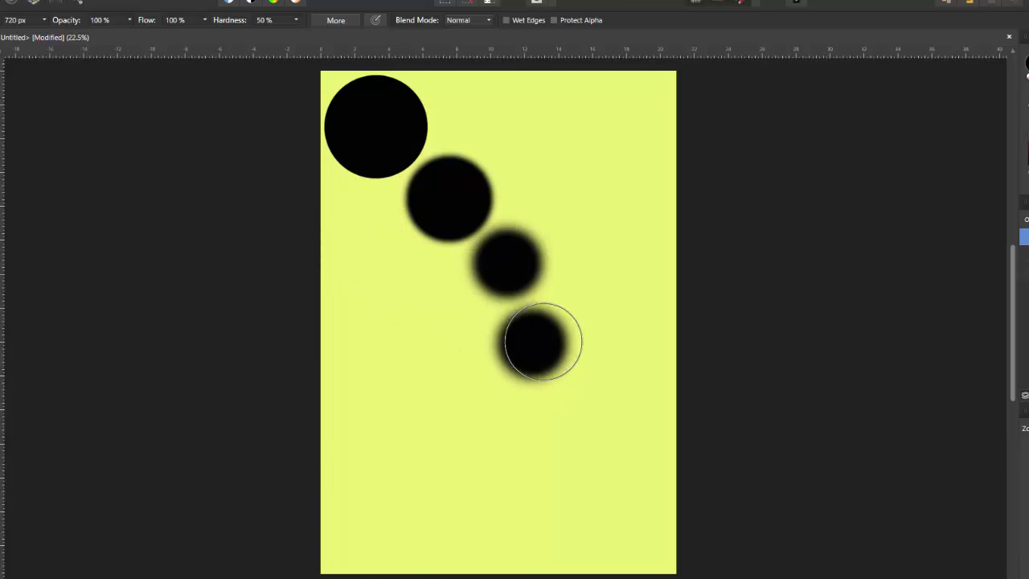
pyautogui.click(264, 20)
pyautogui.write('25')
pyautogui.press('Return')
pyautogui.click(556, 317)
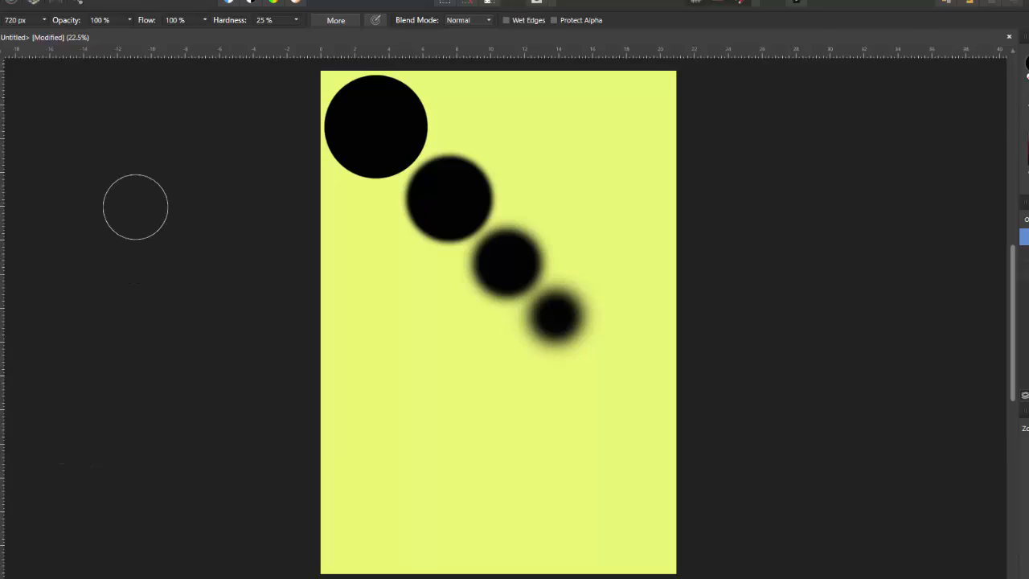
# - Set the brush hardness to 9 % and paint a fifth dab diagonally below the fourth, undoing an extra trial dab beside the first
pyautogui.click(295, 20)
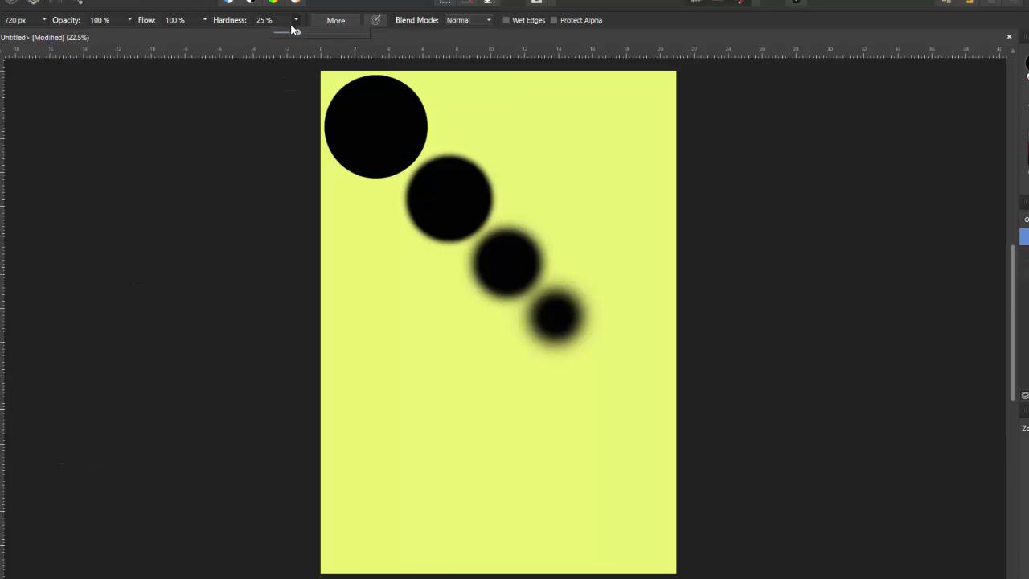
pyautogui.moveTo(297, 34); pyautogui.dragTo(284, 35)
pyautogui.click(597, 357)
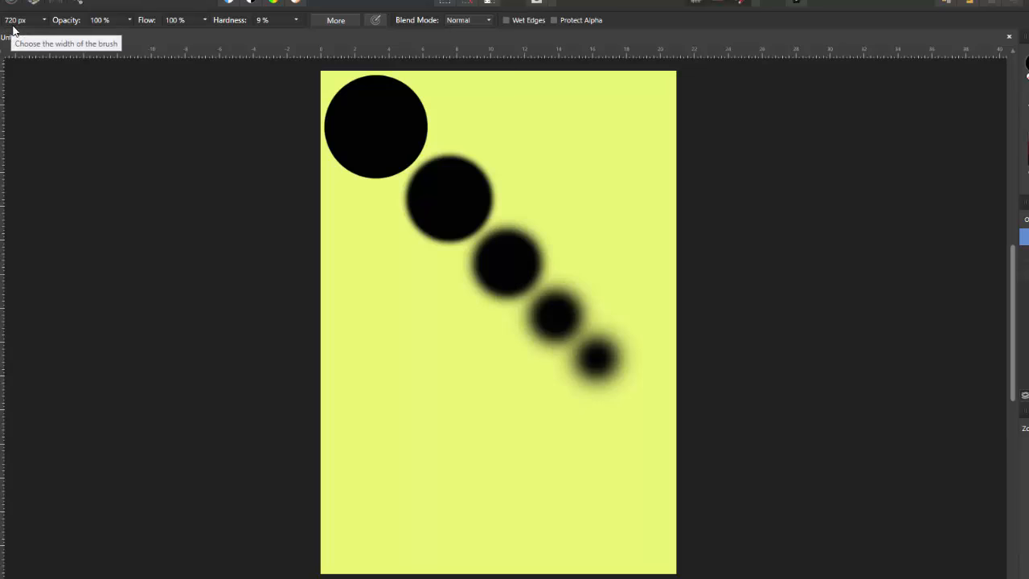
pyautogui.click(438, 116)
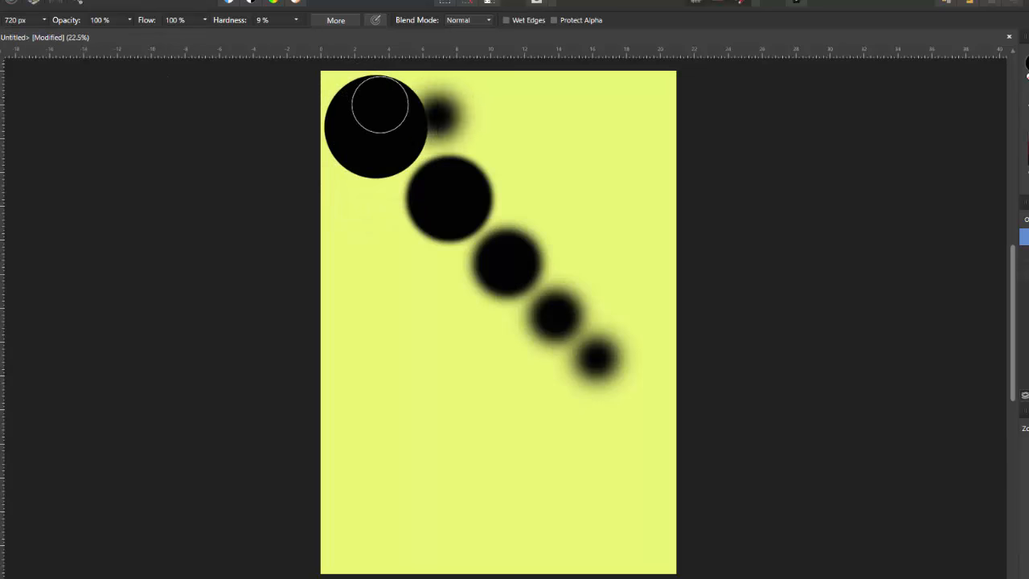
pyautogui.hotkey('ctrl', 'z')
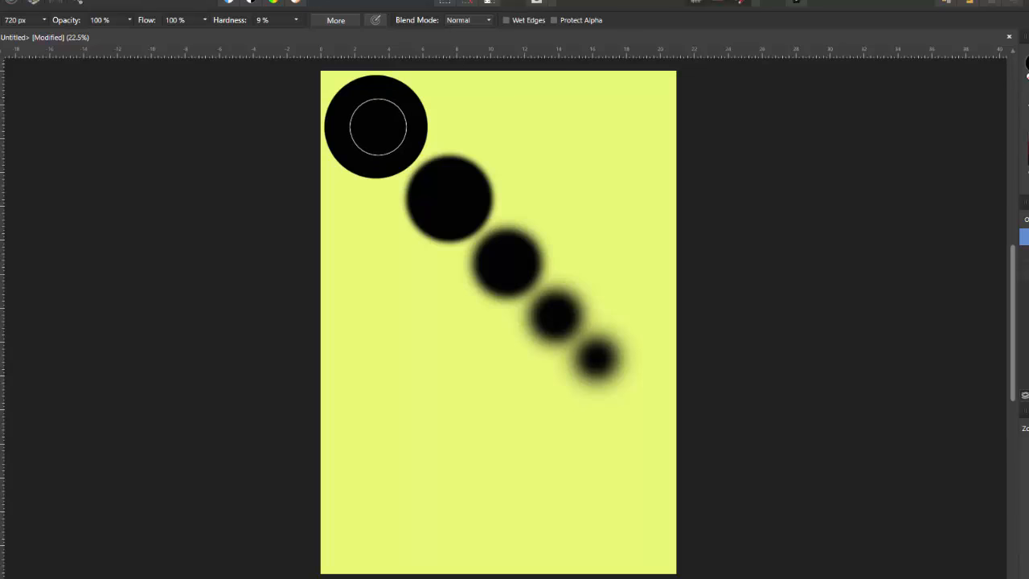
# - Set the brush hardness to 100 % and paint a black dab in the page's lower middle, checking it with undo and redo
pyautogui.click(295, 20)
pyautogui.moveTo(305, 32); pyautogui.dragTo(384, 32)
pyautogui.click(292, 140)
pyautogui.hotkey('ctrl', 'z')
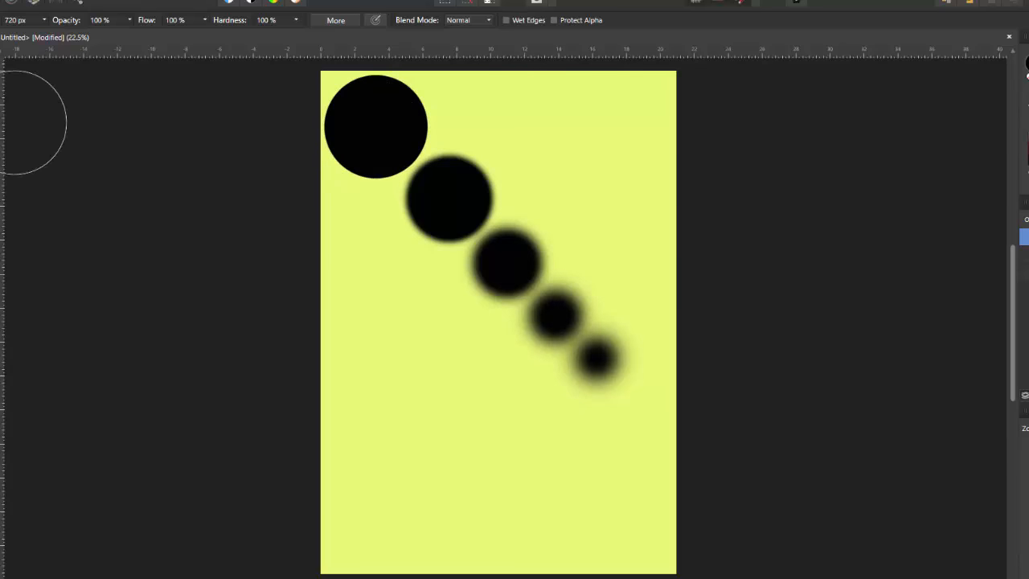
pyautogui.click(466, 440)
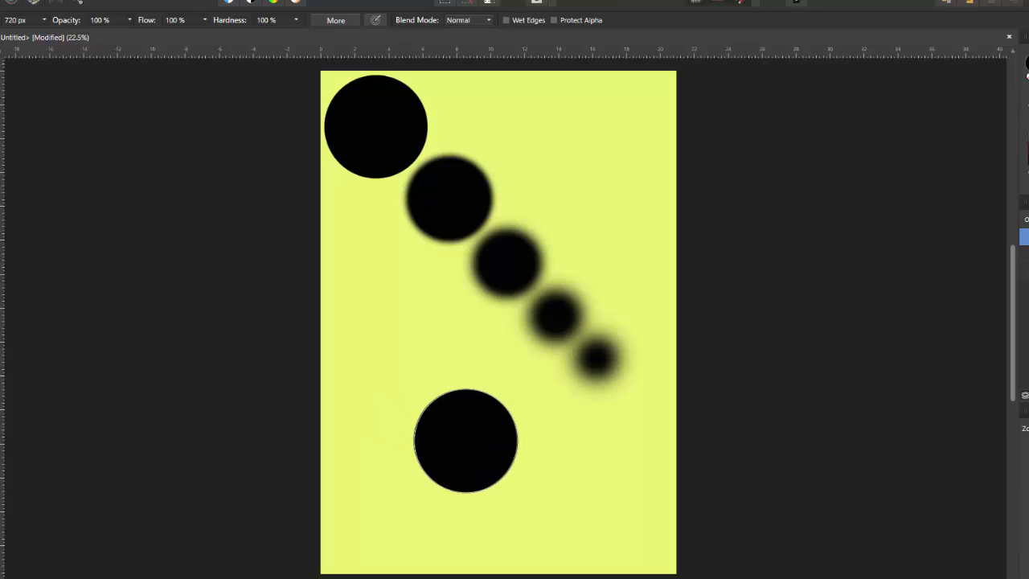
pyautogui.hotkey('ctrl', 'z')
pyautogui.hotkey('ctrl', 'shift', 'z')
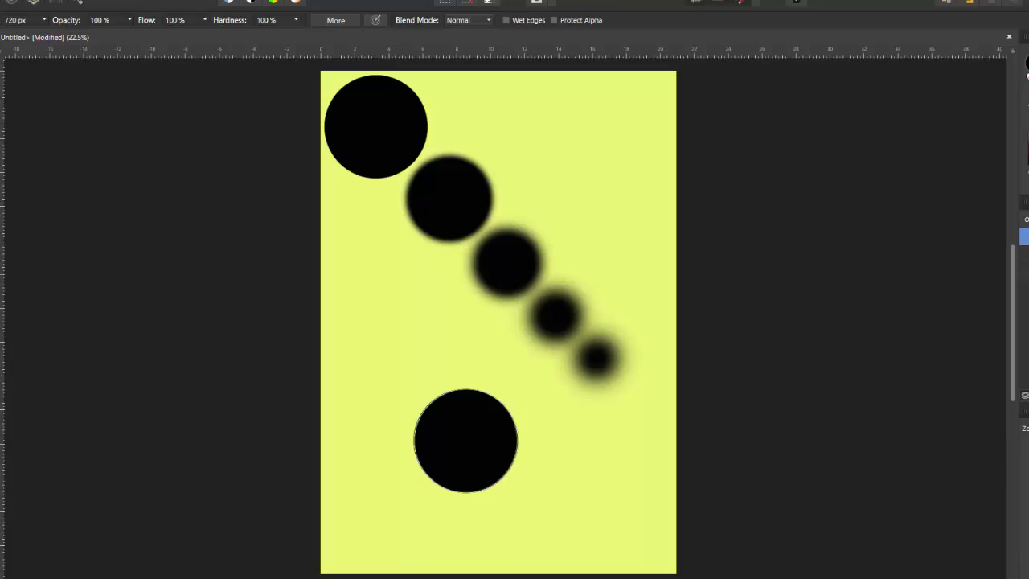